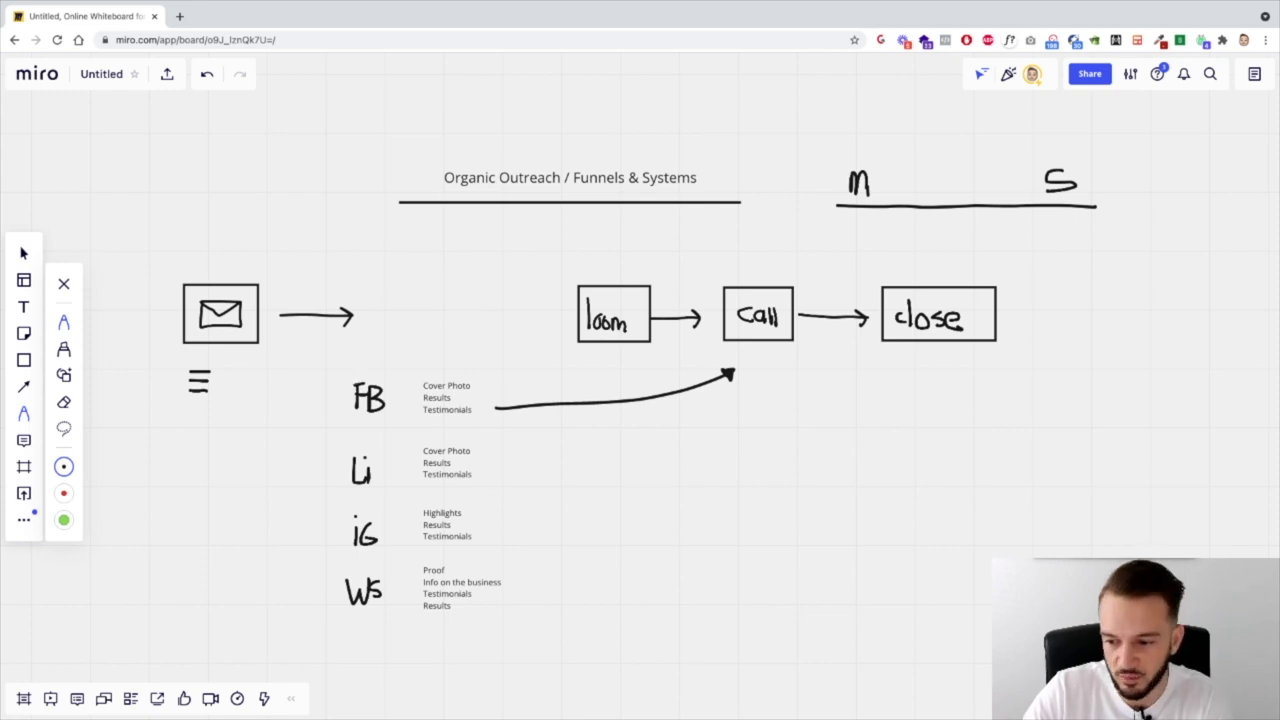
- Scroll down the board below the finished outreach diagram sketch
scroll(640, 387, down, 5)
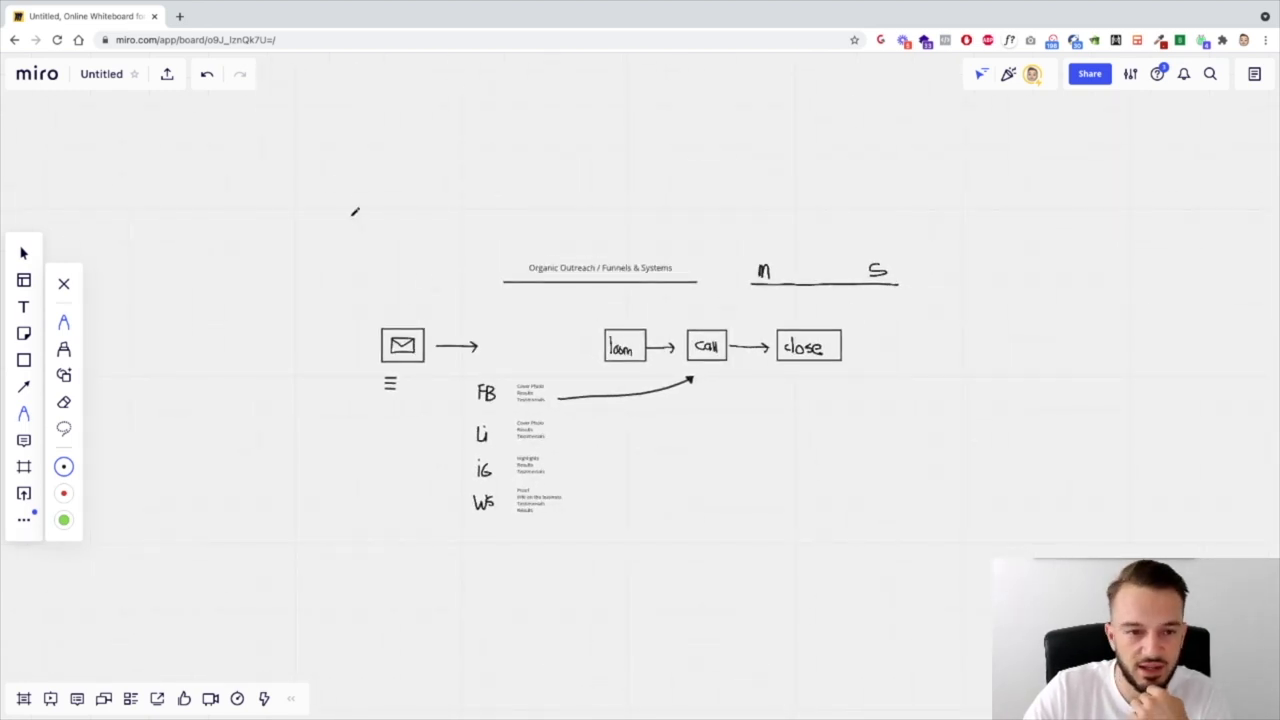
- Draw the funnel's top and bottom edges around the diagram and sketch a cup
drag(336, 178, 910, 242)
drag(350, 560, 877, 490)
mouse_move(1078, 244)
mouse_down()
mouse_move(1106, 317)
mouse_move(1140, 338)
mouse_move(1159, 251)
mouse_move(1100, 230)
mouse_move(1158, 250)
mouse_up()
mouse_move(1148, 330)
mouse_down()
mouse_move(1104, 344)
mouse_move(1140, 337)
mouse_up()
- Sketch a megaphone with a wide mouth beside the funnel's narrow end
drag(1041, 442, 1037, 487)
drag(1040, 418, 1135, 445)
drag(1062, 504, 1146, 472)
mouse_move(1033, 422)
mouse_down()
mouse_move(1049, 494)
mouse_move(1037, 422)
mouse_up()
- Add the funnel's wide left and narrow right openings plus a dollar sign
mouse_move(270, 202)
mouse_down()
mouse_move(296, 363)
mouse_move(283, 199)
mouse_up()
mouse_move(980, 252)
mouse_down()
mouse_move(975, 388)
mouse_move(977, 258)
mouse_up()
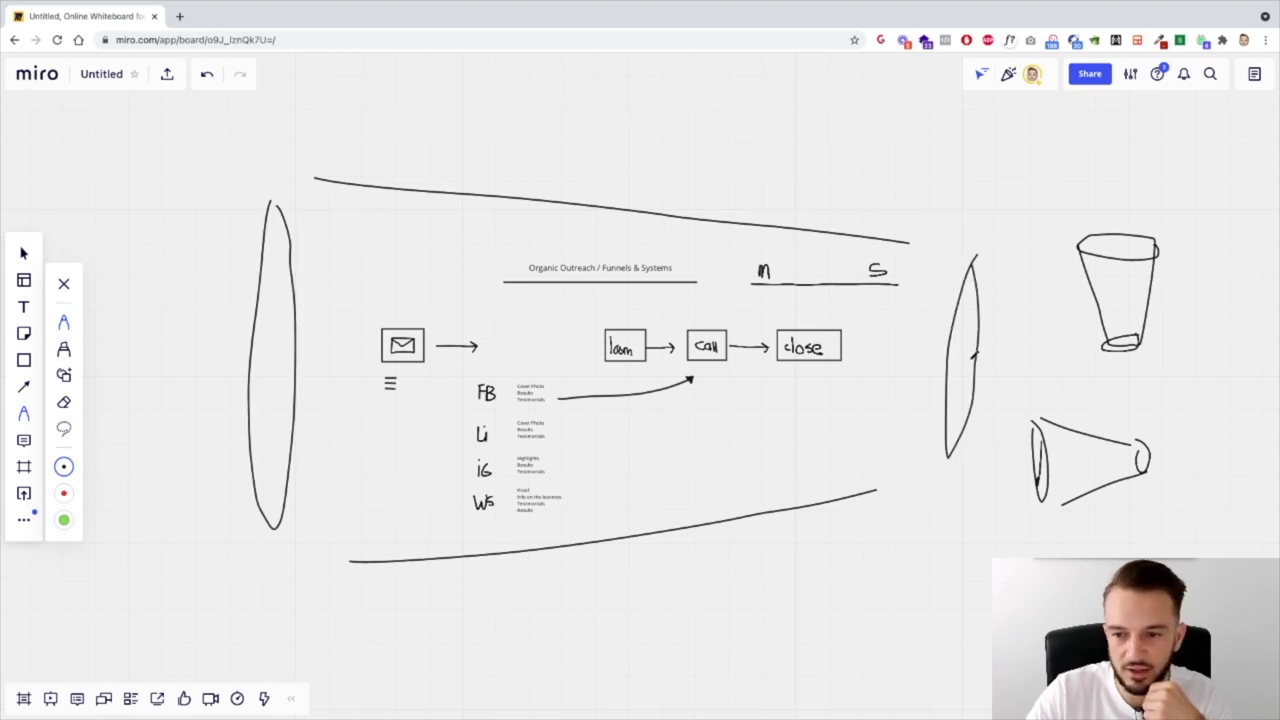
mouse_move(1040, 312)
mouse_down()
mouse_move(1015, 337)
mouse_move(1030, 359)
mouse_up()
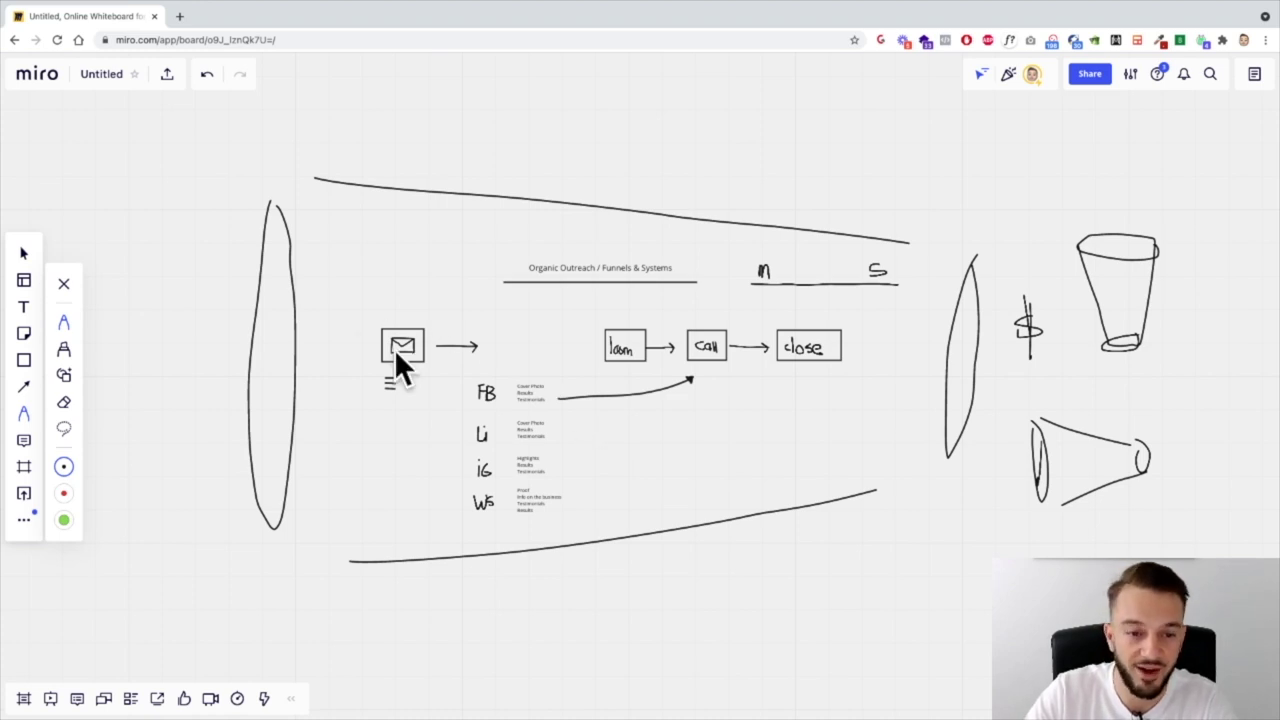
- Draw arrows from the Li, IG and WS notes toward the call arrowhead
drag(404, 346, 409, 335)
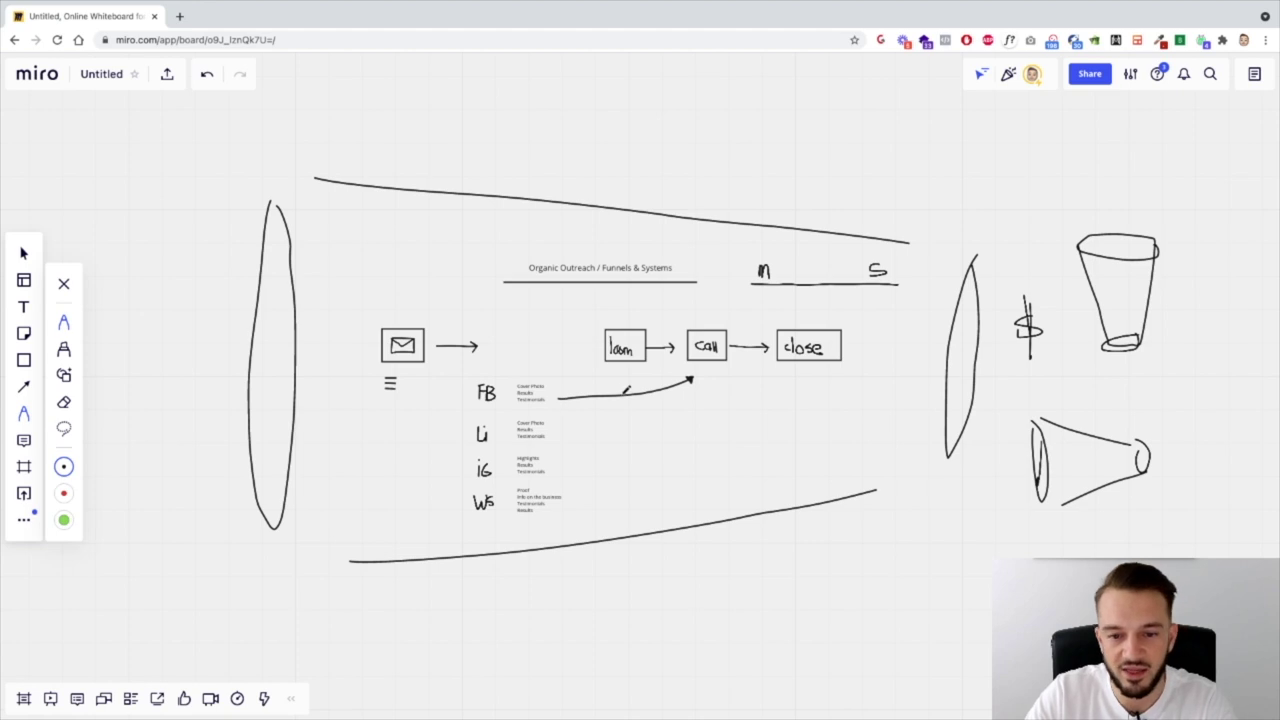
drag(572, 435, 696, 400)
drag(575, 468, 692, 402)
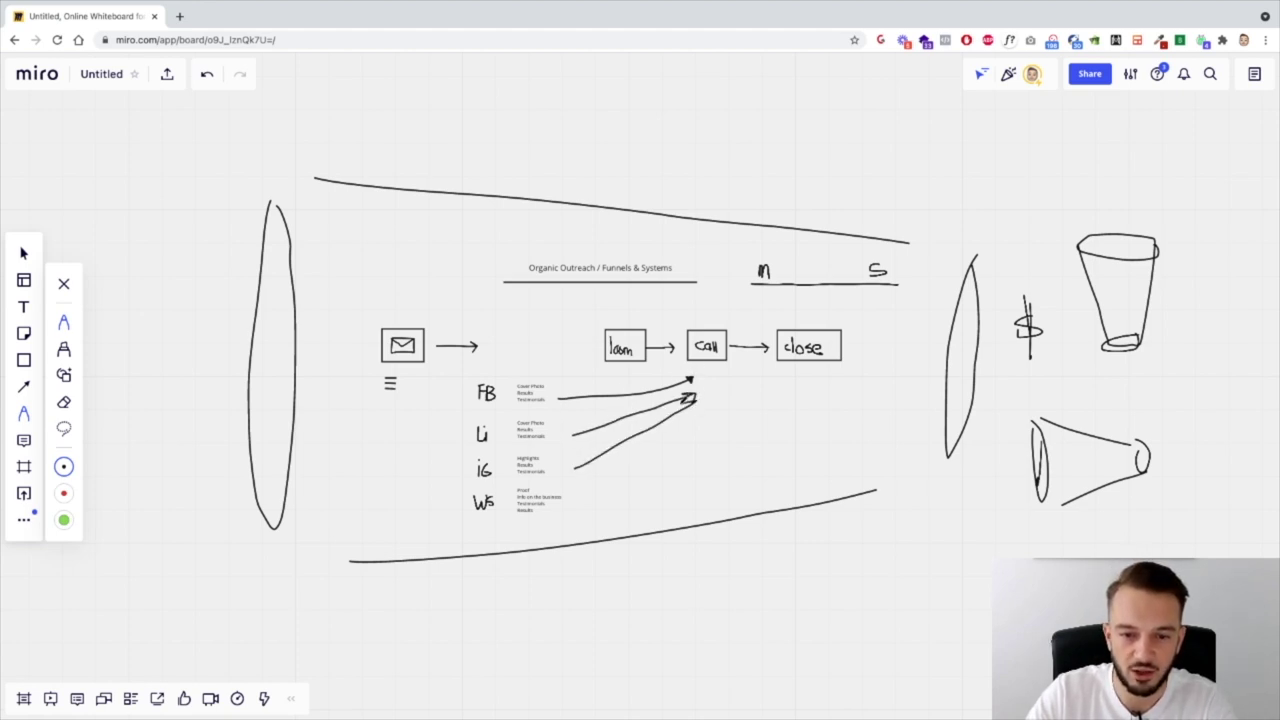
drag(567, 503, 703, 437)
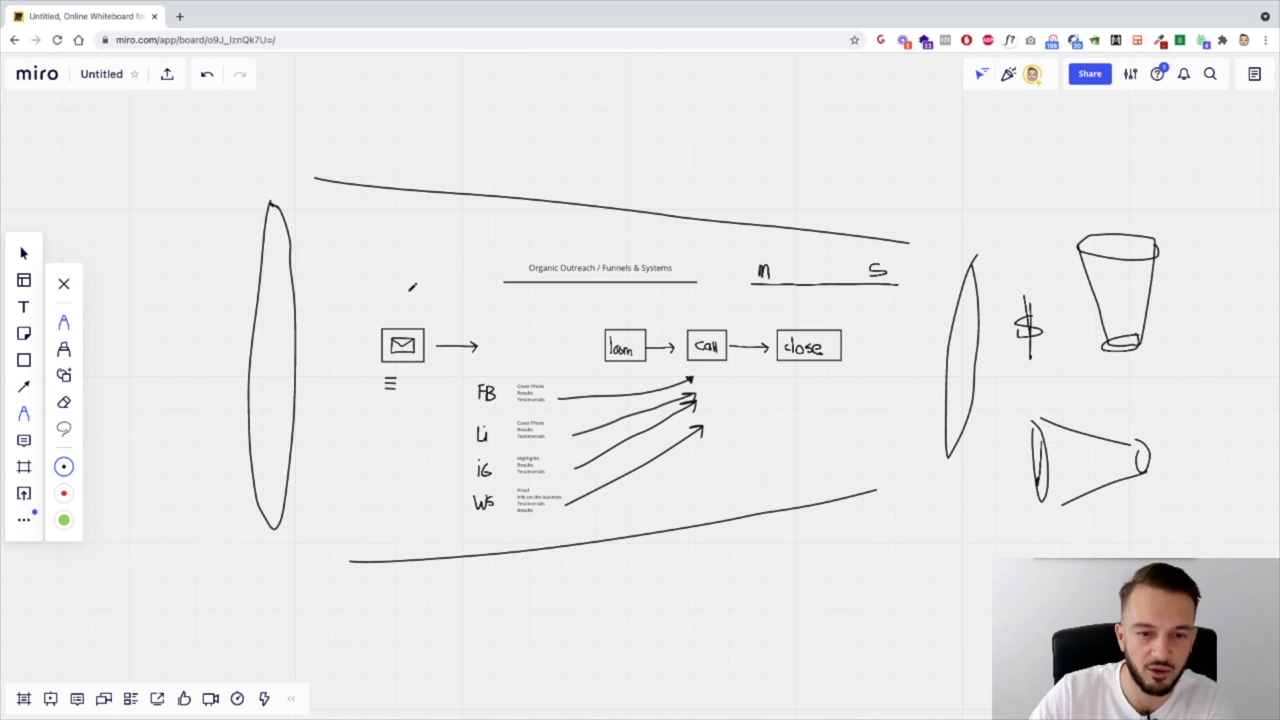
- Handwrite 'ToF' above the email box and 'MoF' below WS
drag(376, 301, 392, 300)
mouse_move(393, 301)
mouse_down()
mouse_move(394, 315)
mouse_move(414, 303)
mouse_up()
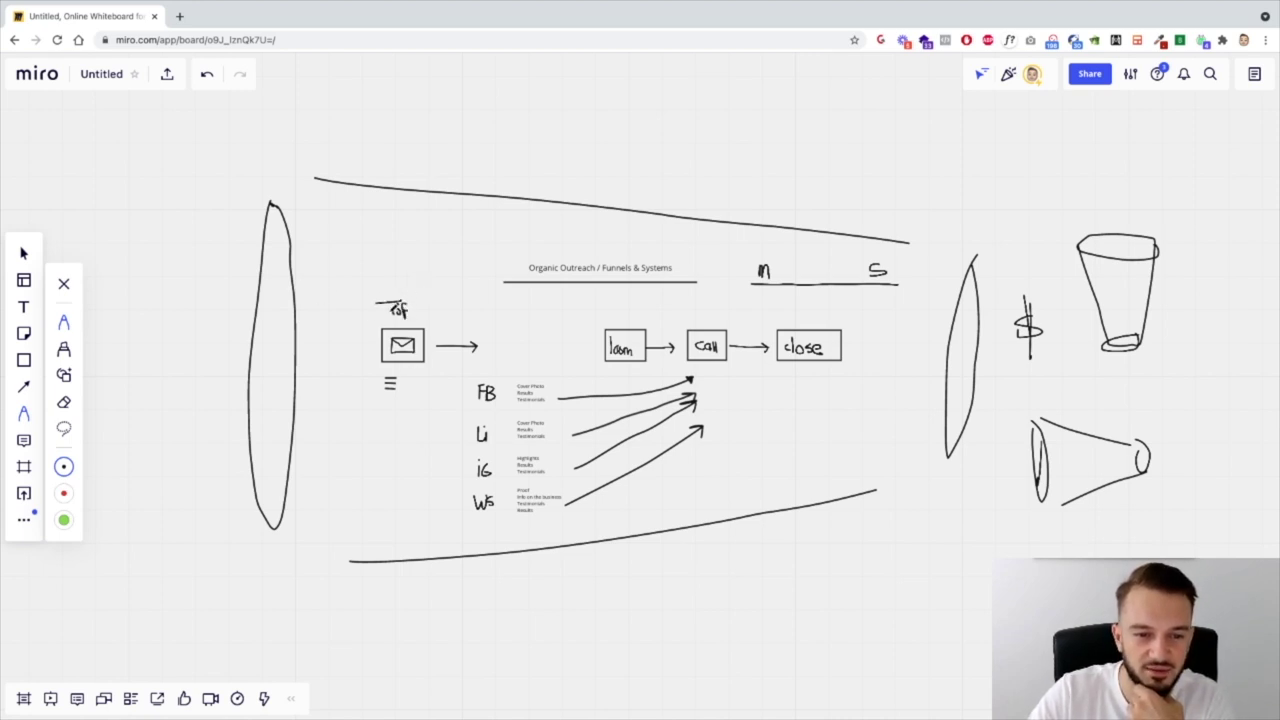
drag(470, 540, 512, 526)
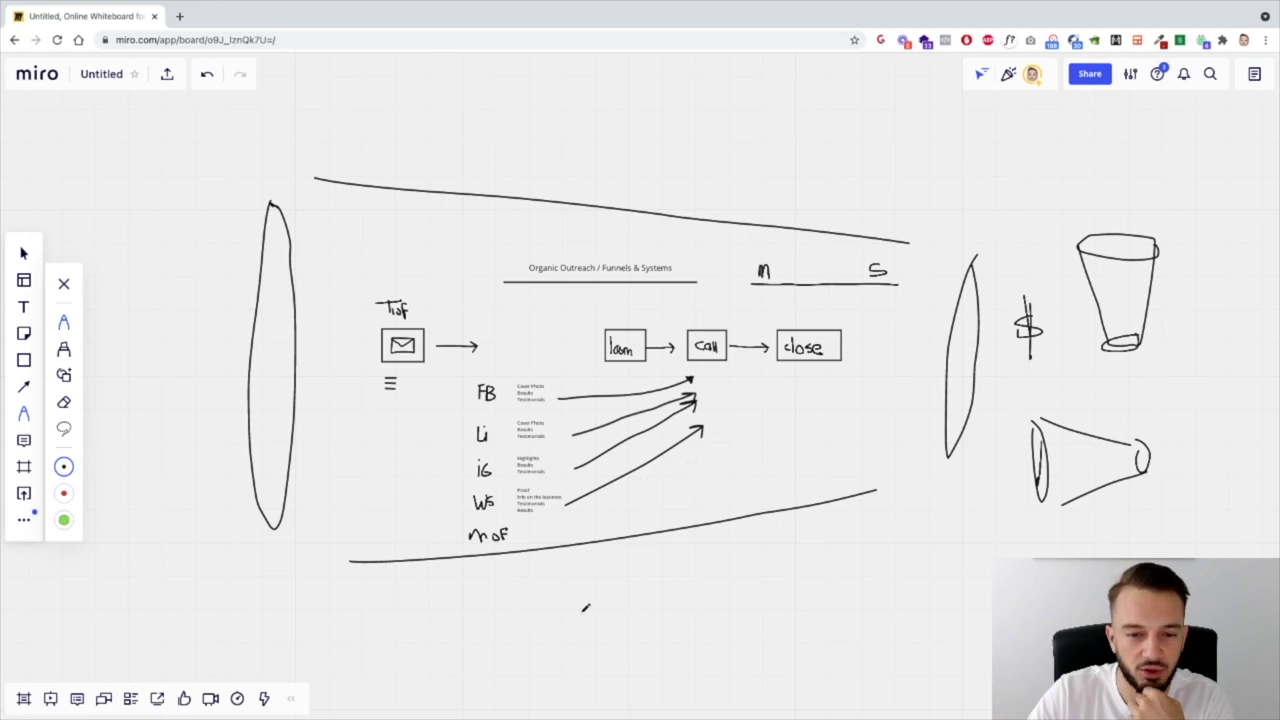
- Erase the four channel arrows toward call, then handwrite 'Case study' below loom and call
click(64, 403)
mouse_move(610, 424)
mouse_down()
mouse_move(623, 392)
mouse_move(617, 491)
mouse_up()
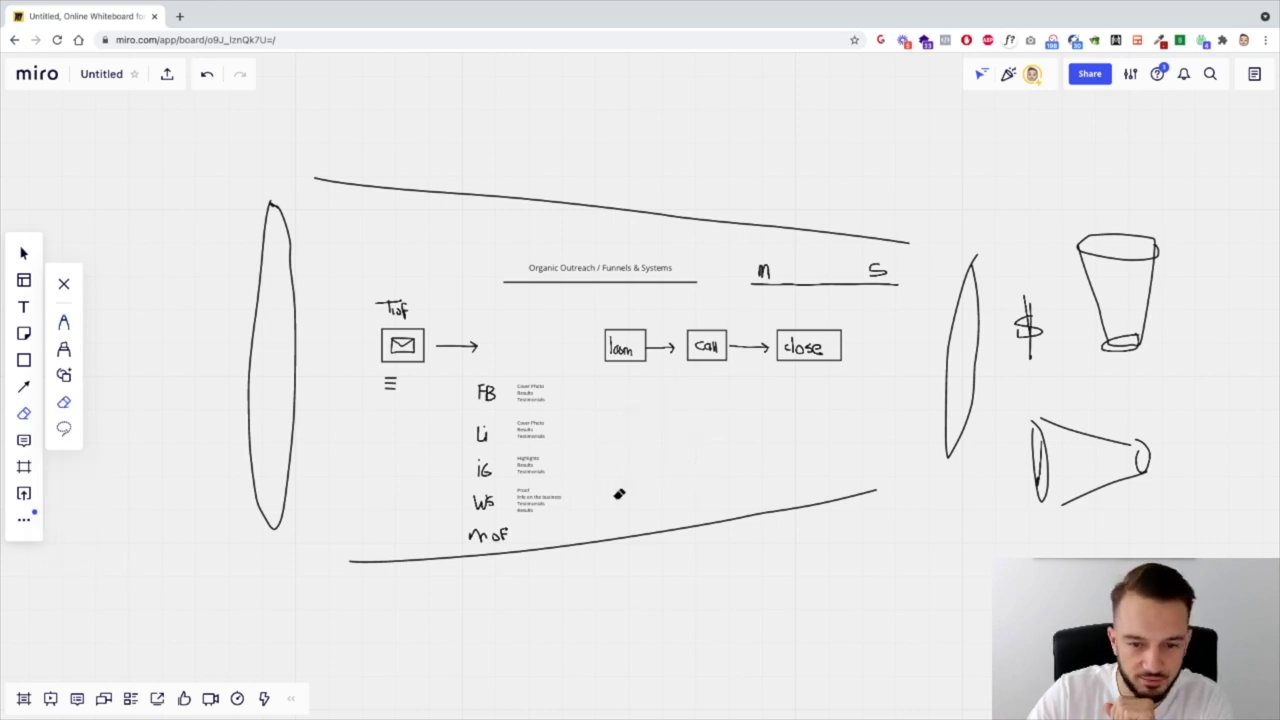
click(63, 322)
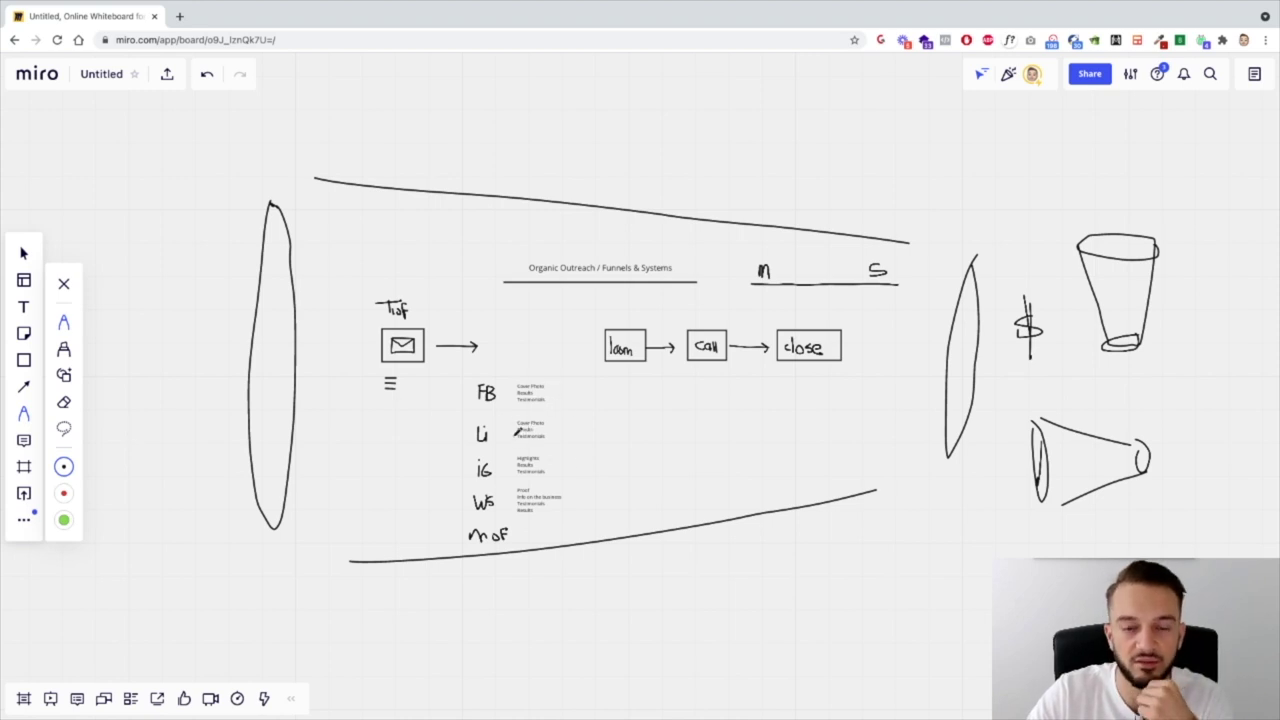
mouse_move(637, 423)
mouse_down()
mouse_move(633, 434)
mouse_move(656, 418)
mouse_move(660, 432)
mouse_move(704, 434)
mouse_move(706, 412)
mouse_move(706, 444)
mouse_up()
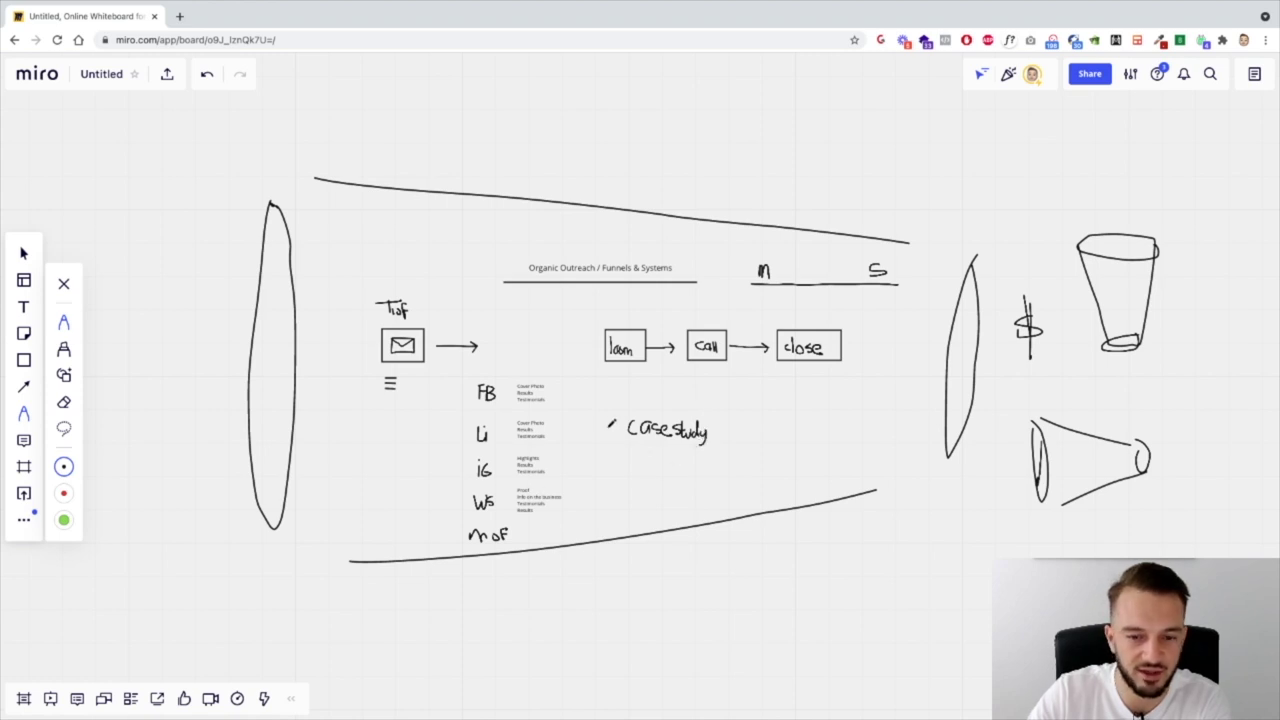
- Box 'Case study' with an arrow to call, arrow ≡ to FB, extend email arrow to loom
mouse_move(620, 410)
mouse_down()
mouse_move(616, 442)
mouse_move(660, 413)
mouse_move(720, 430)
mouse_move(616, 445)
mouse_up()
mouse_move(689, 413)
mouse_down()
mouse_move(706, 367)
mouse_move(710, 386)
mouse_up()
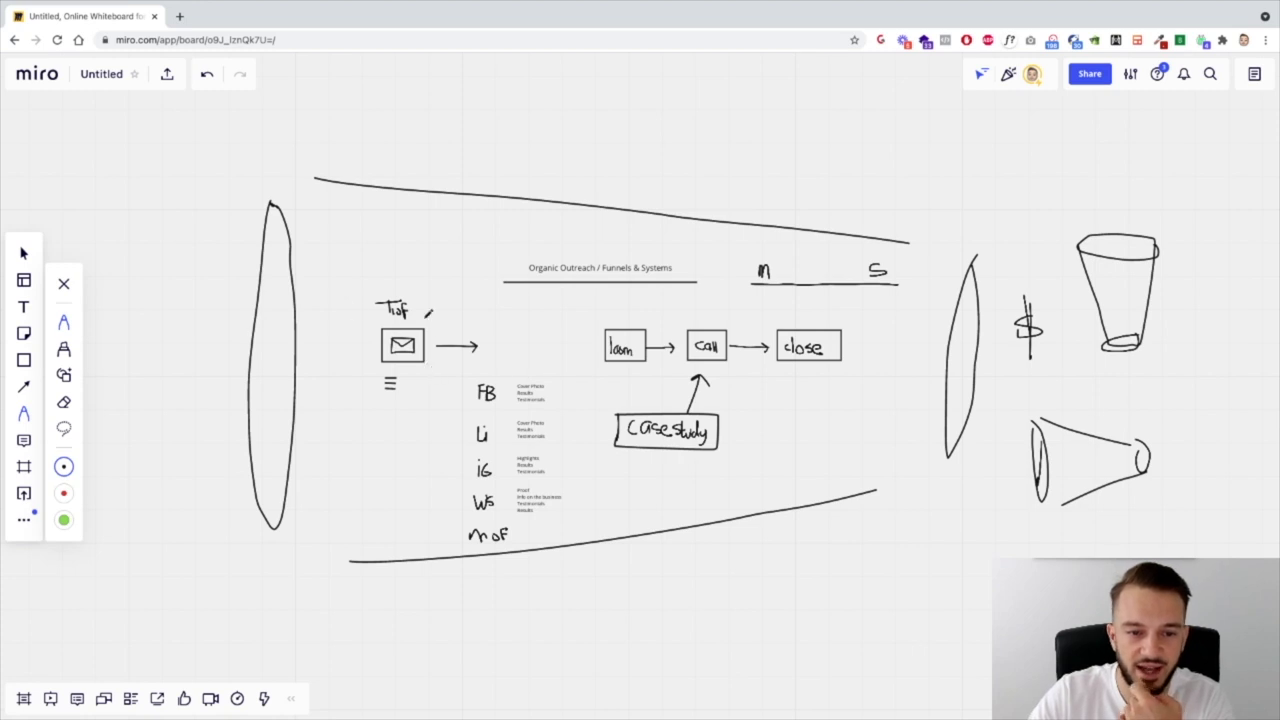
mouse_move(404, 379)
mouse_down()
mouse_move(459, 382)
mouse_move(444, 397)
mouse_up()
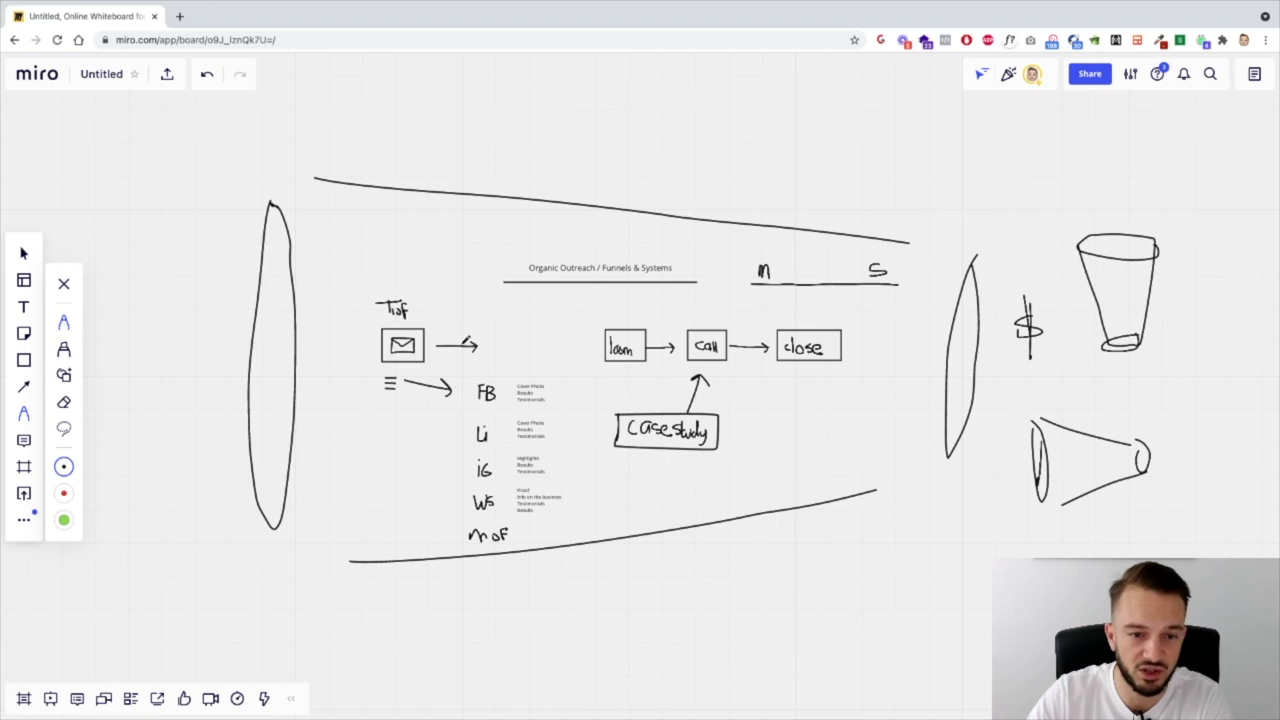
mouse_move(450, 346)
mouse_down()
mouse_move(576, 346)
mouse_move(566, 357)
mouse_up()
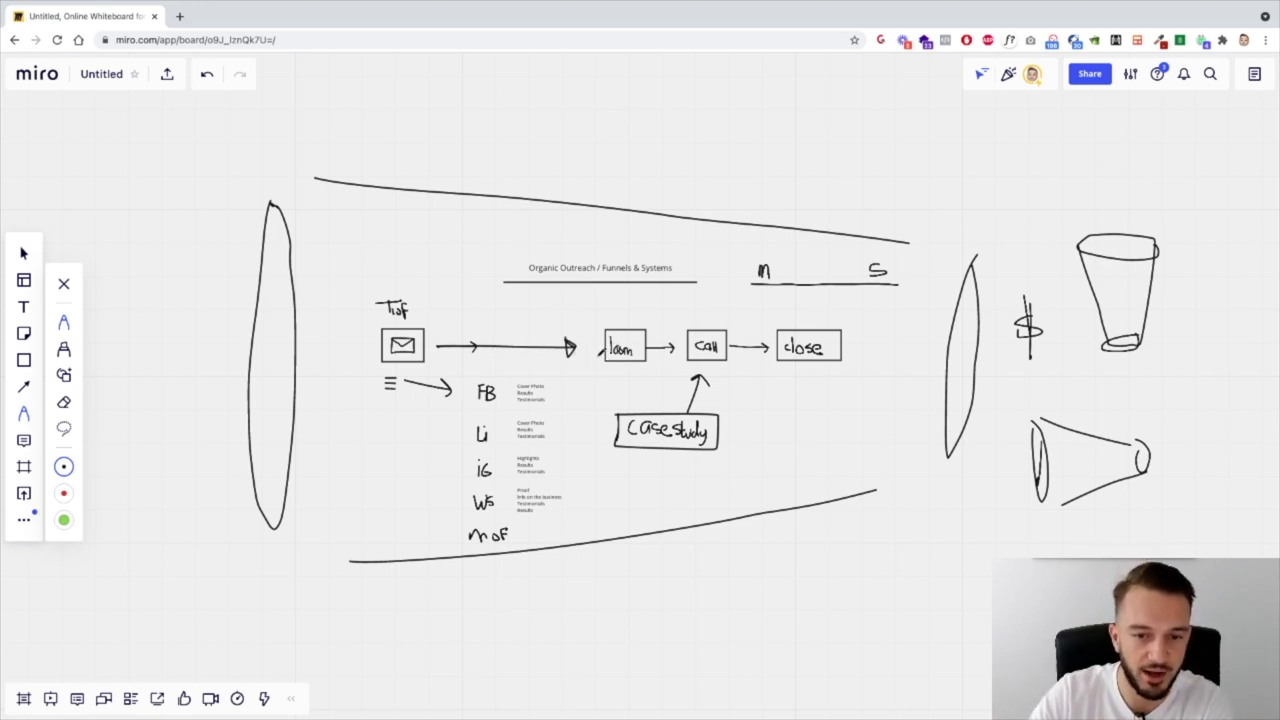
- Sketch two envelopes above the email arrow and draw FB, Li, IG, WS arrows into Case study
mouse_move(458, 297)
mouse_down()
mouse_move(460, 321)
mouse_move(494, 322)
mouse_move(514, 303)
mouse_move(506, 326)
mouse_move(543, 307)
mouse_up()
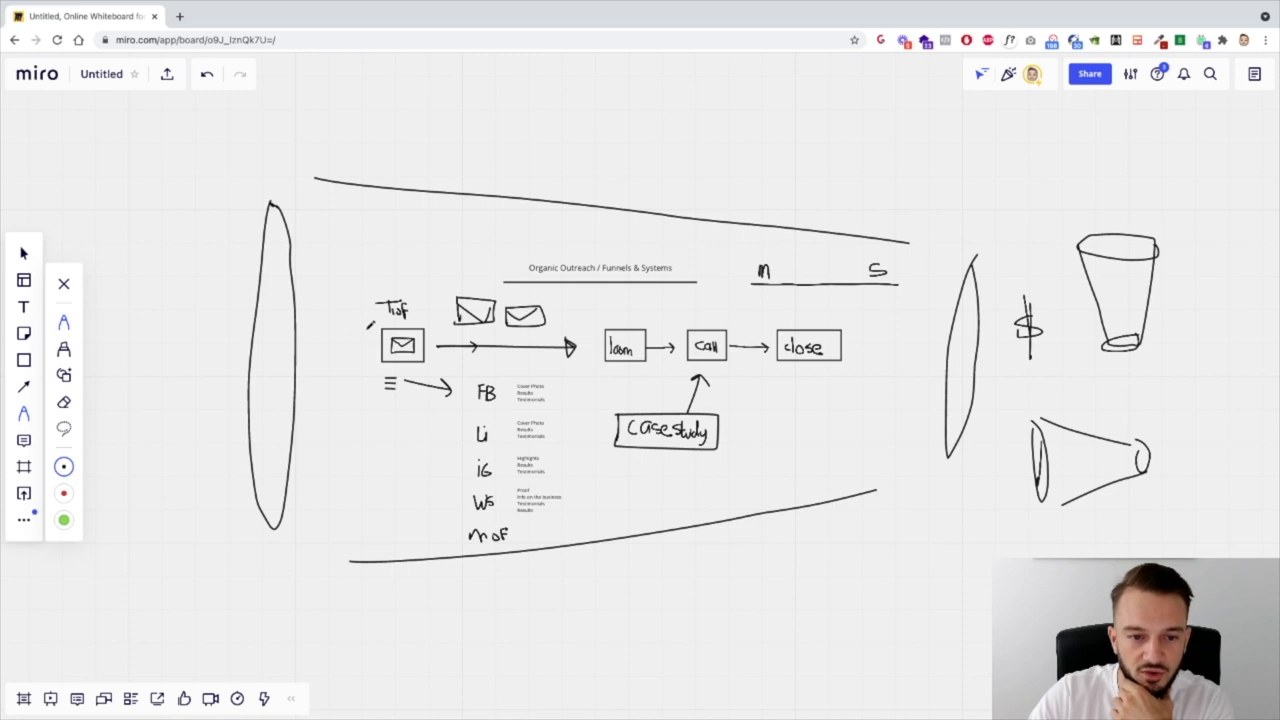
mouse_move(461, 298)
mouse_down()
mouse_move(482, 314)
mouse_move(495, 298)
mouse_up()
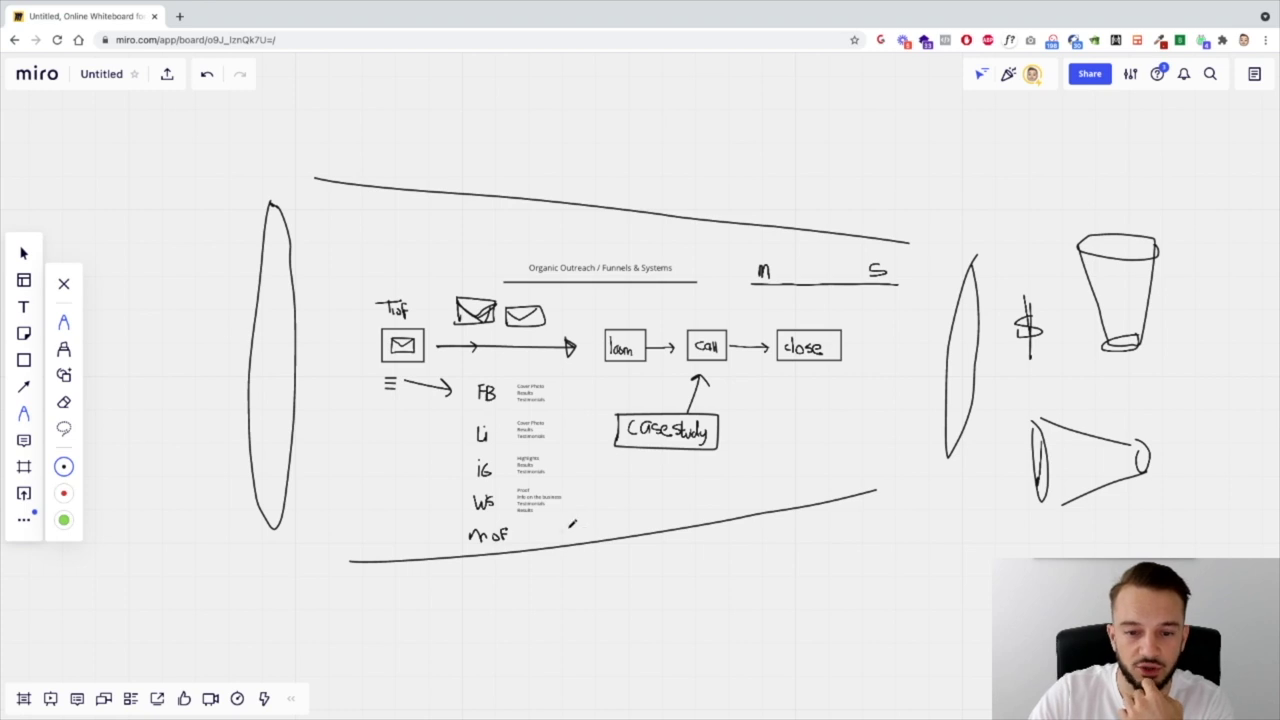
mouse_move(560, 391)
mouse_down()
mouse_move(598, 416)
mouse_move(598, 432)
mouse_up()
drag(548, 484, 590, 462)
mouse_move(568, 512)
mouse_down()
mouse_move(622, 468)
mouse_move(618, 480)
mouse_up()
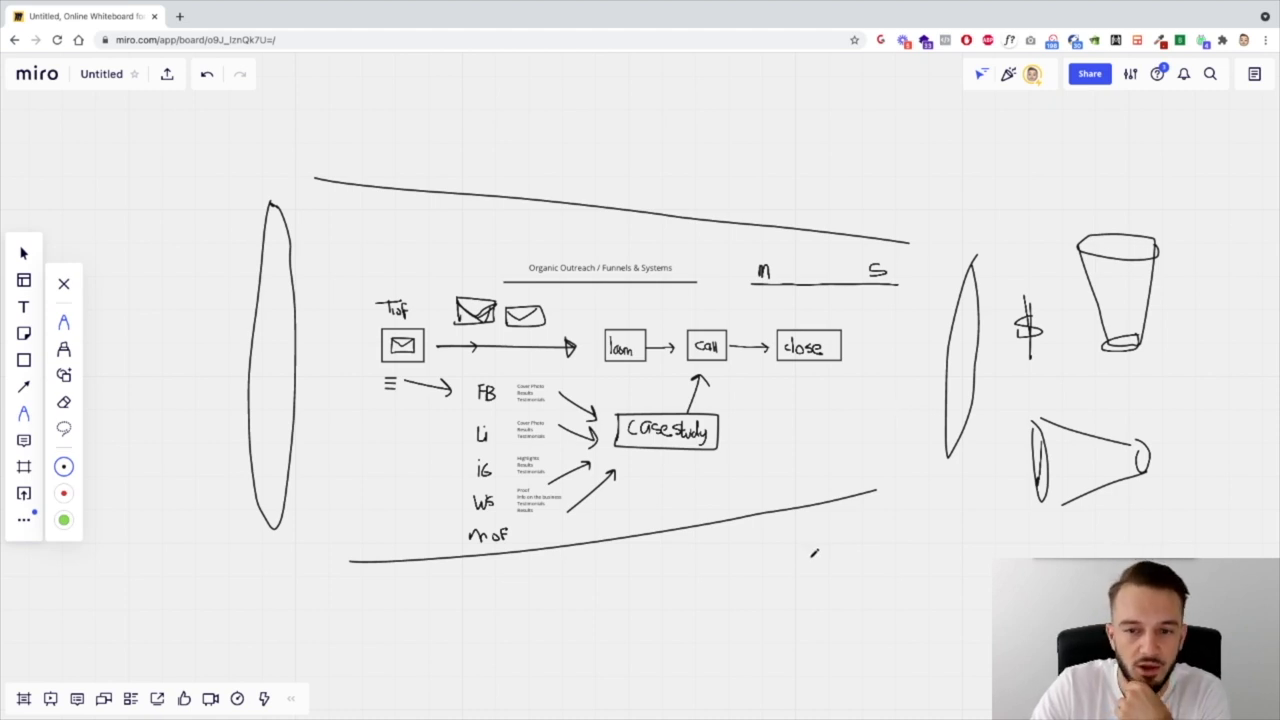
drag(878, 268, 872, 272)
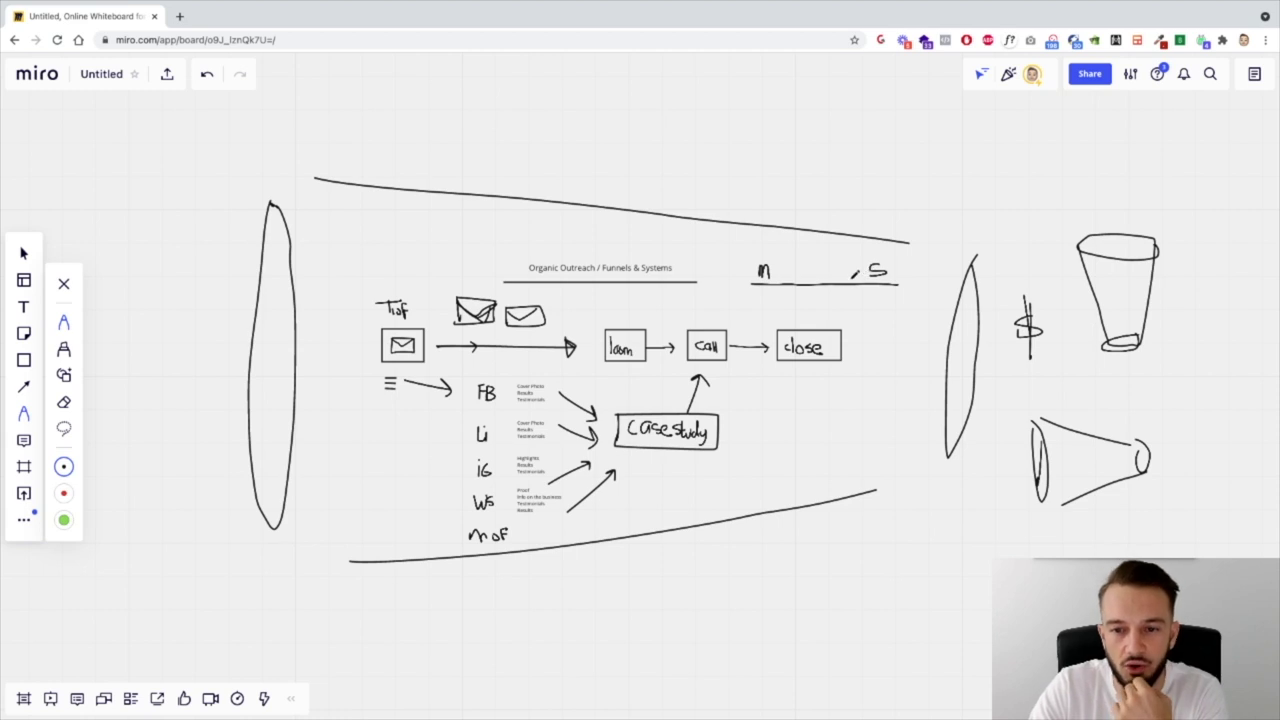